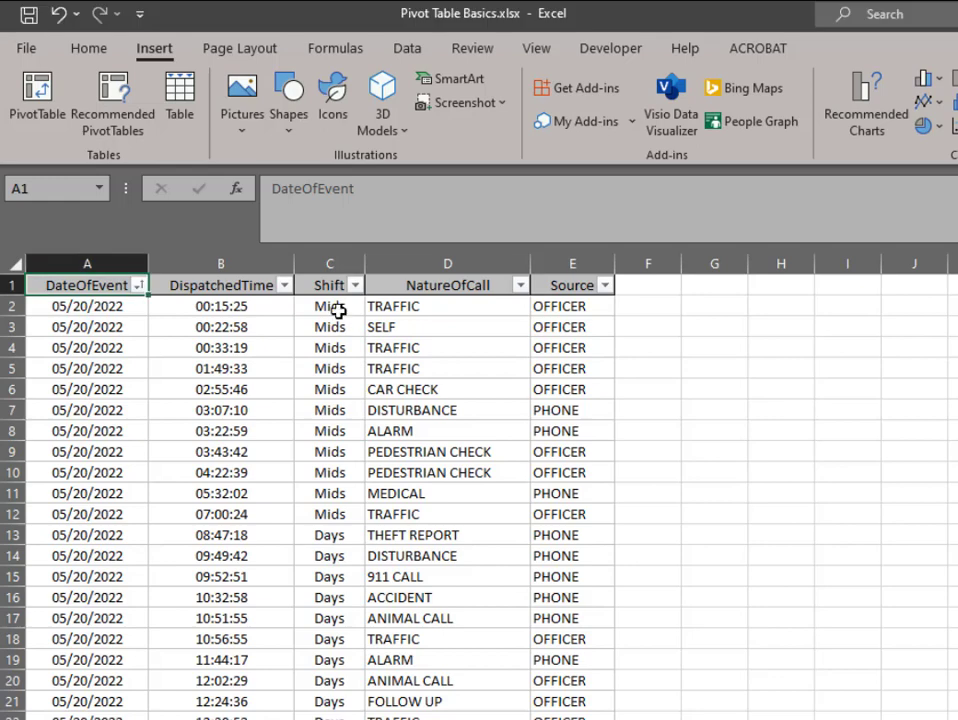
Create a pivot table from the data range Sheet1!$A$1:$E$472 on the existing worksheet at cell G3
click(195, 350)
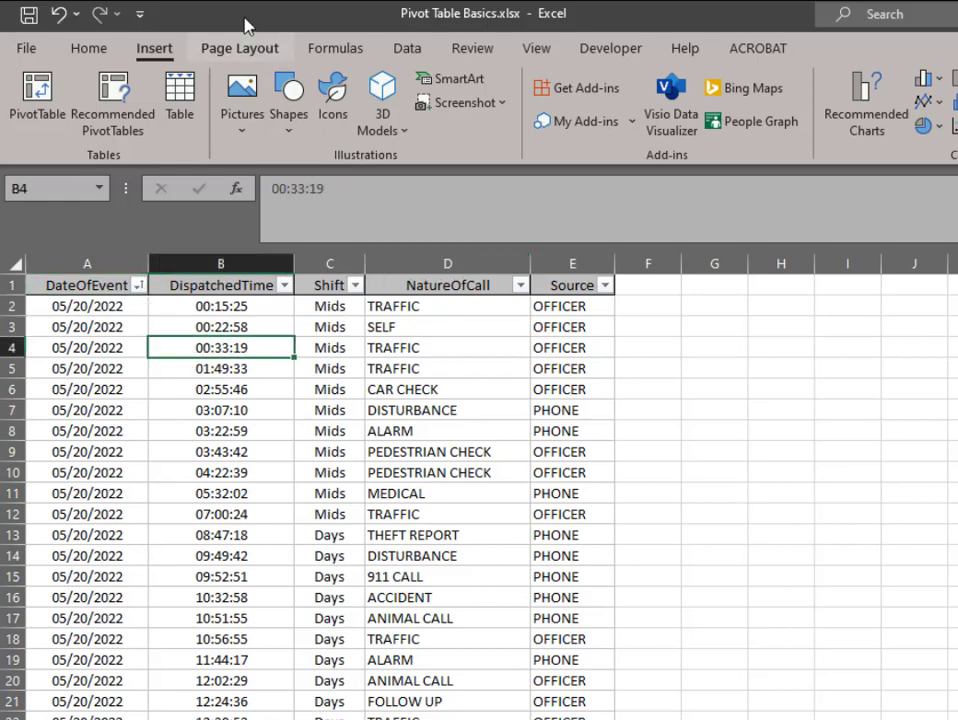
click(37, 95)
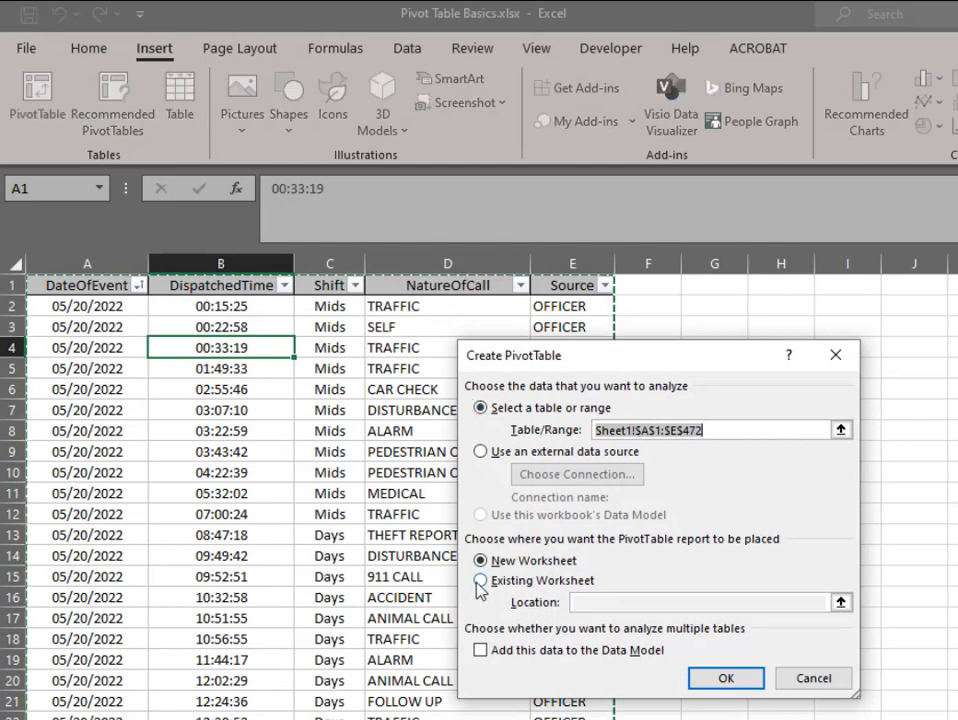
click(560, 581)
click(592, 603)
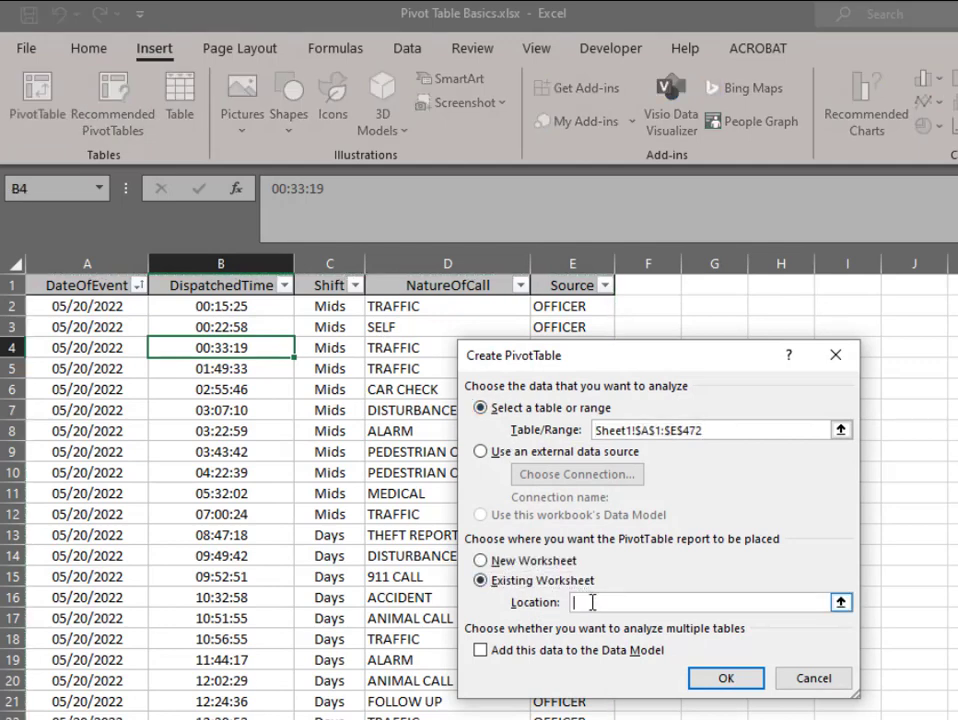
drag(645, 355, 957, 358)
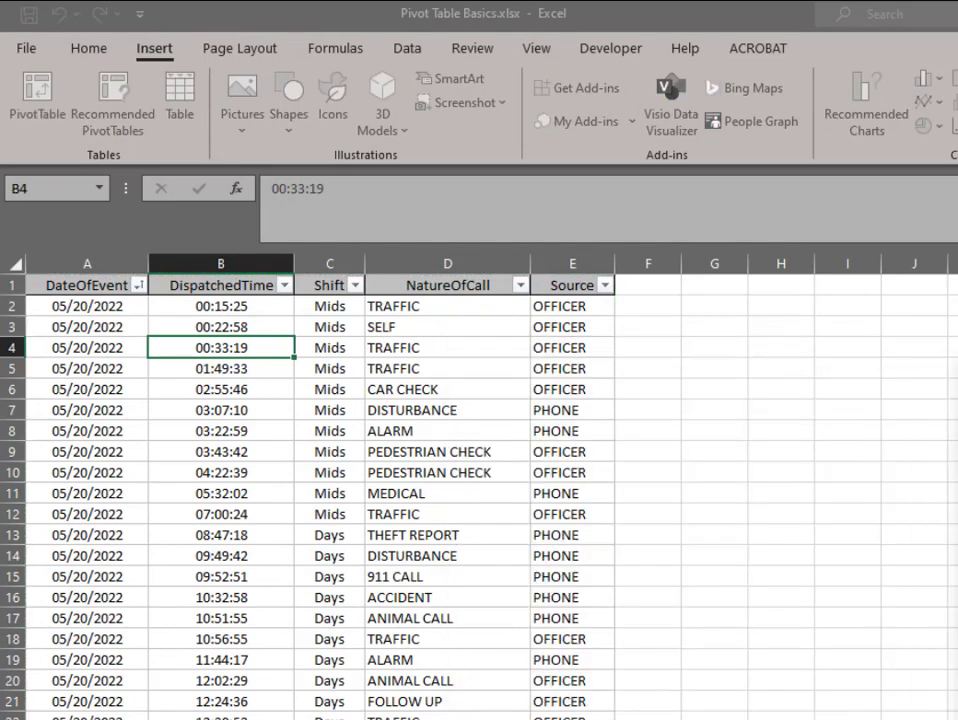
click(731, 329)
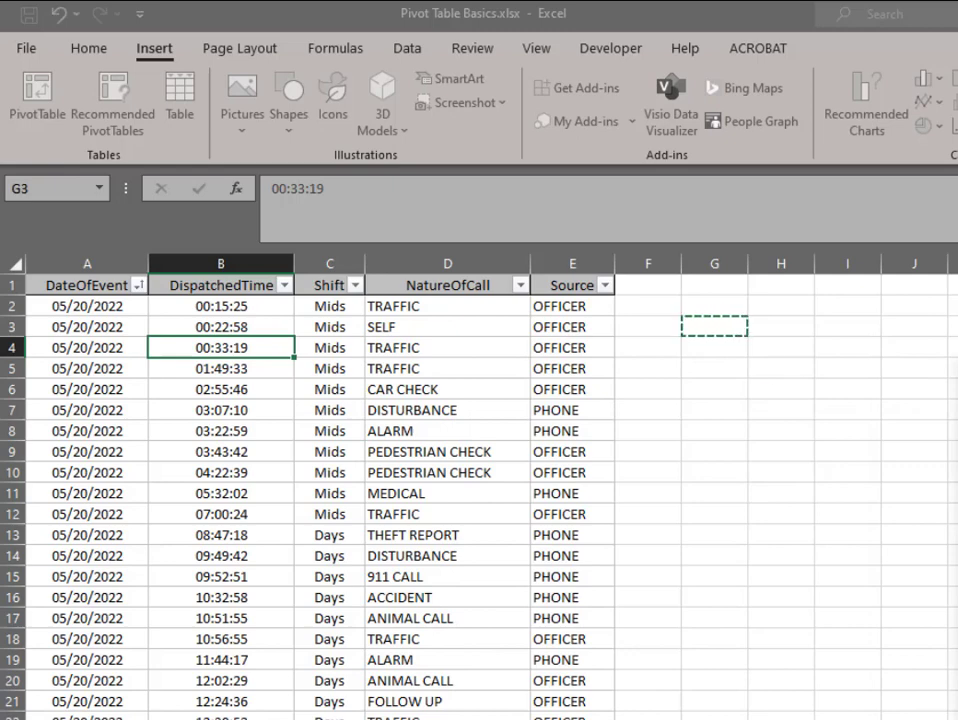
key(Return)
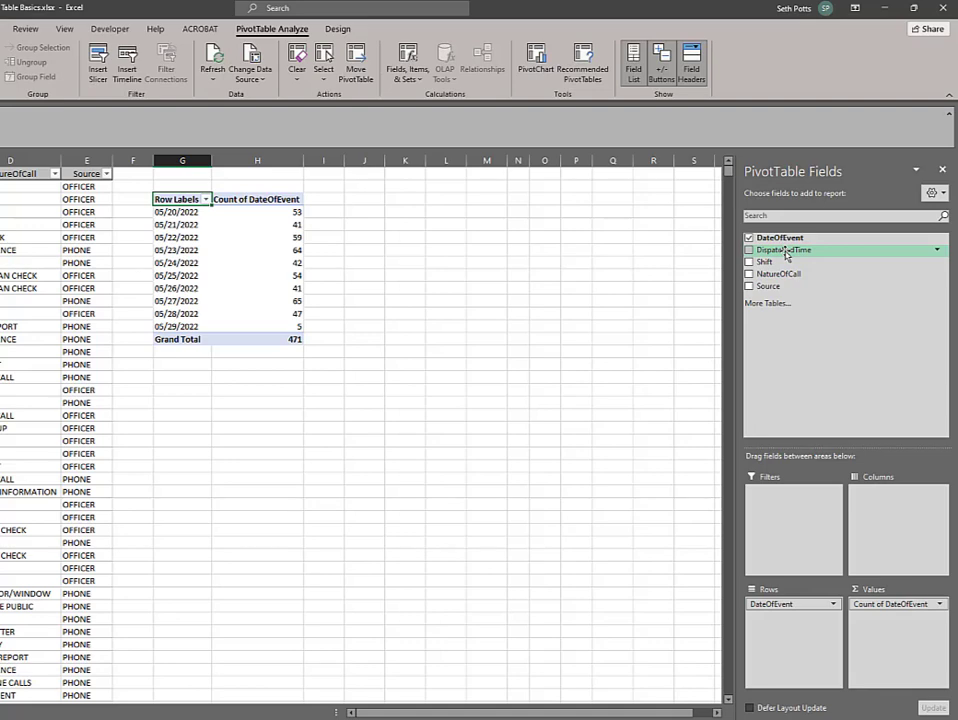
Add DispatchedTime to the pivot table's rows below DateOfEvent and inspect the minute and second levels of hour 00 under 05/20/2022
drag(786, 254, 781, 638)
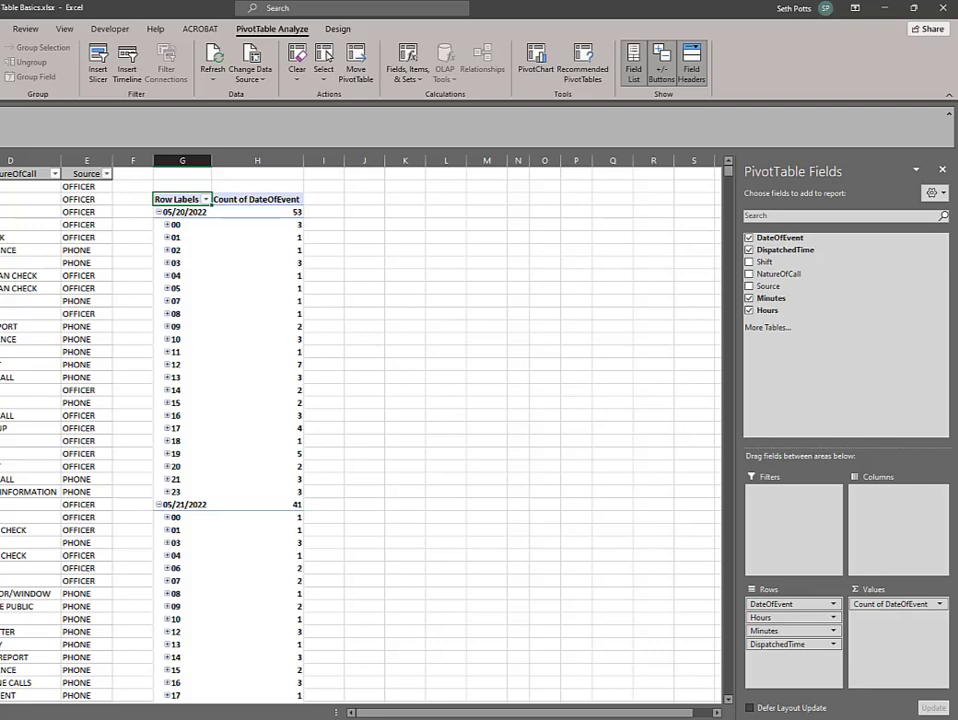
click(168, 224)
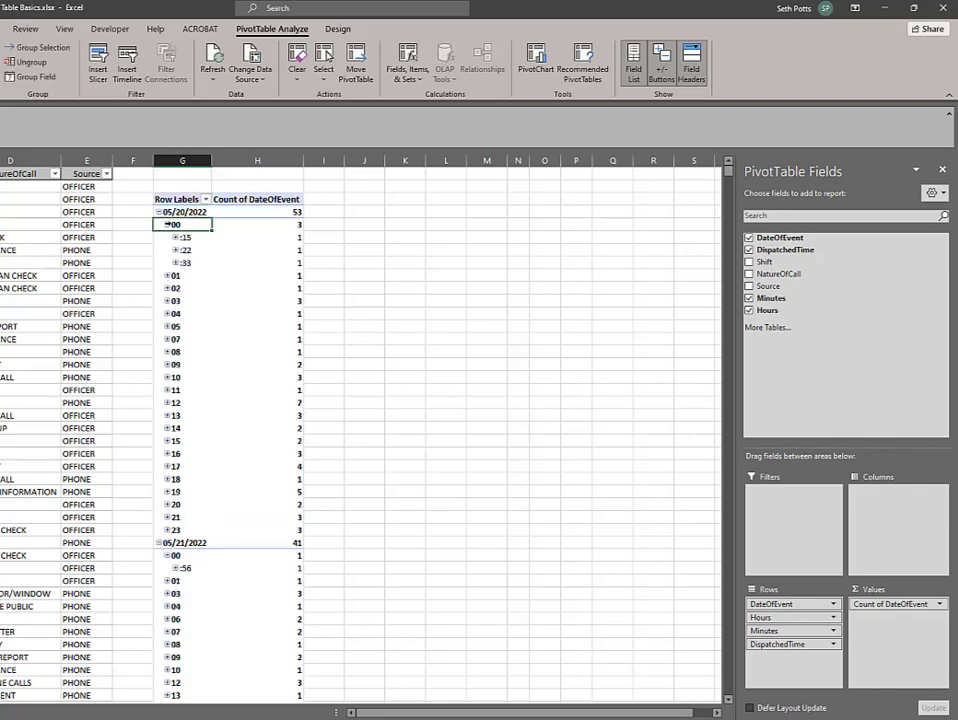
click(177, 238)
click(176, 238)
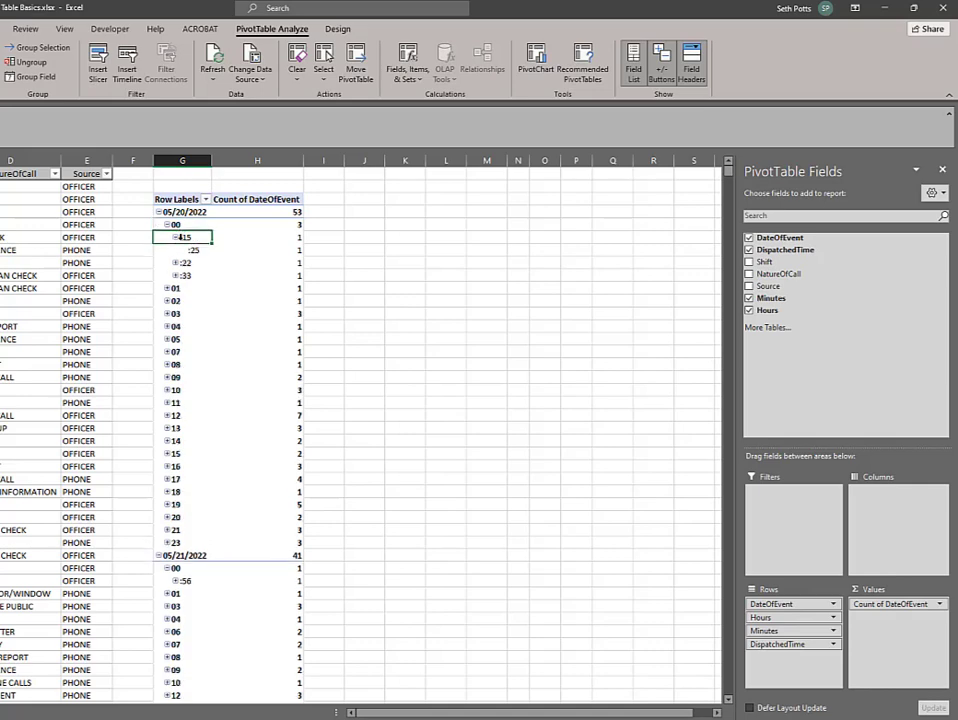
click(176, 238)
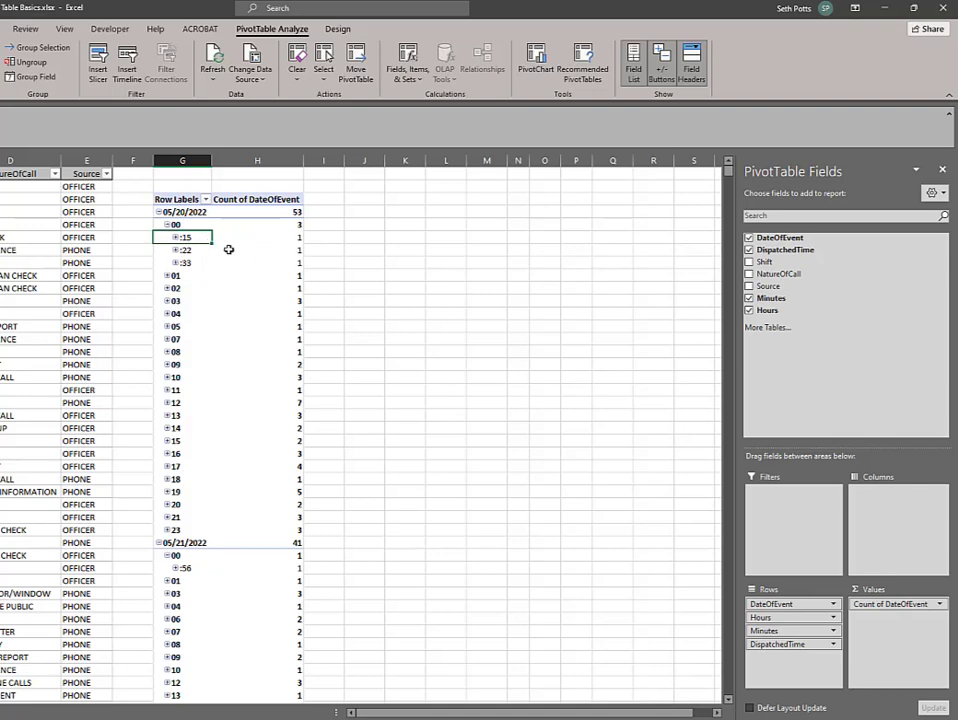
click(166, 225)
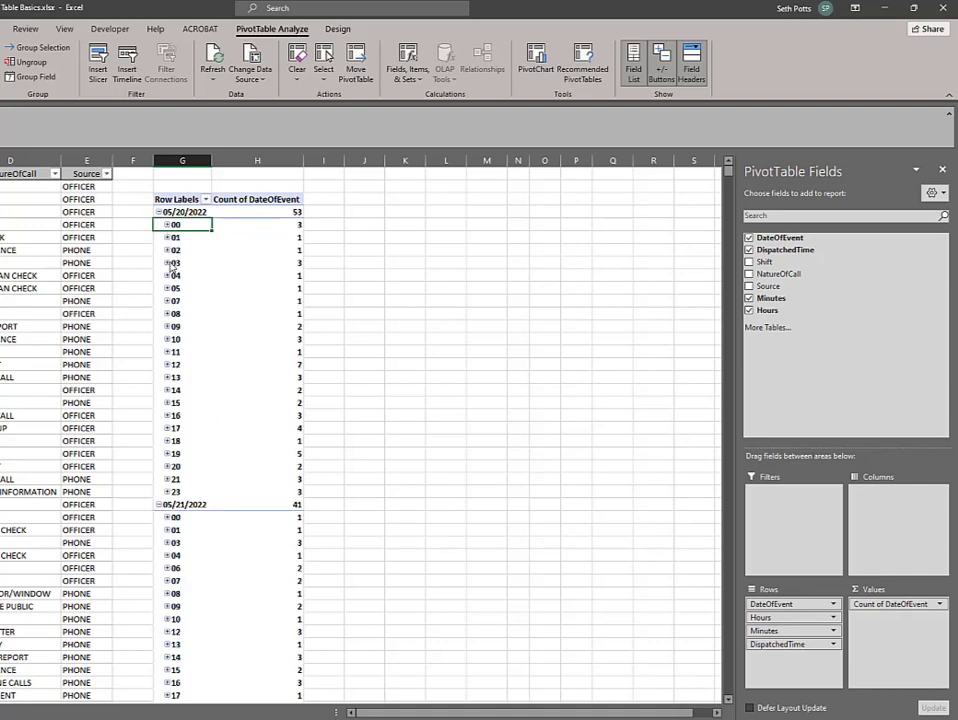
Ungroup the hour rows in the pivot table and look through the individual dispatched times
right_click(174, 263)
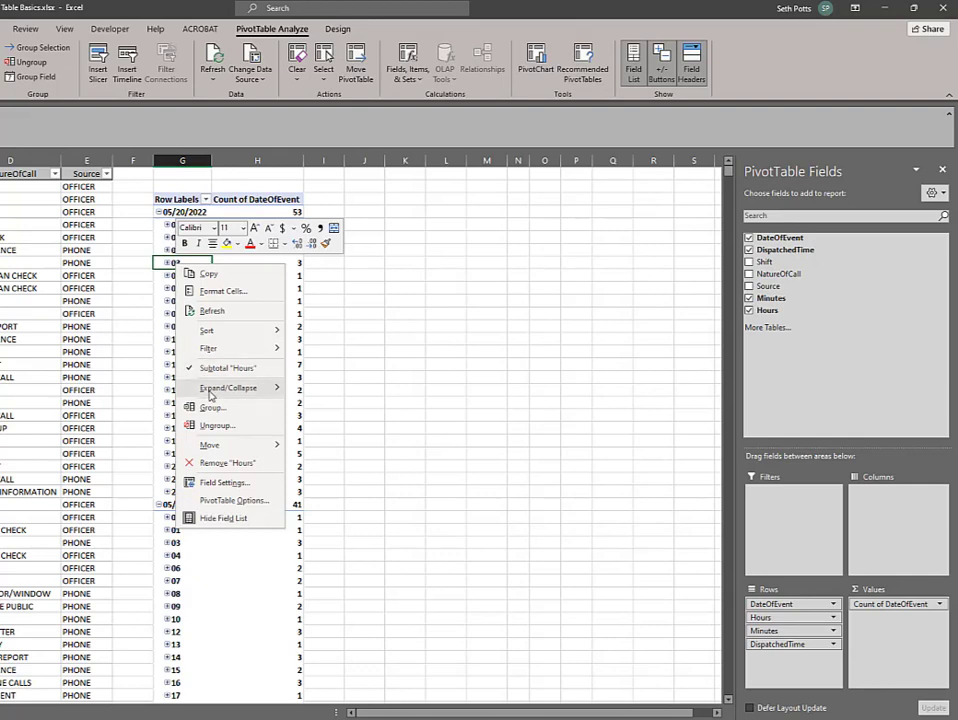
click(211, 427)
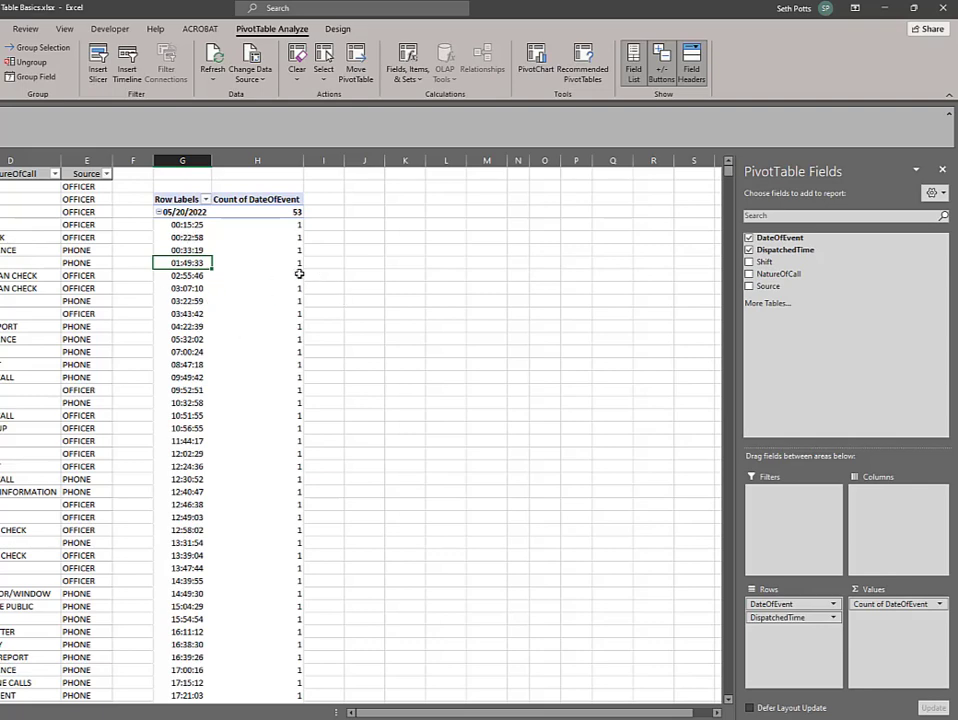
scroll(284, 270, down, 5)
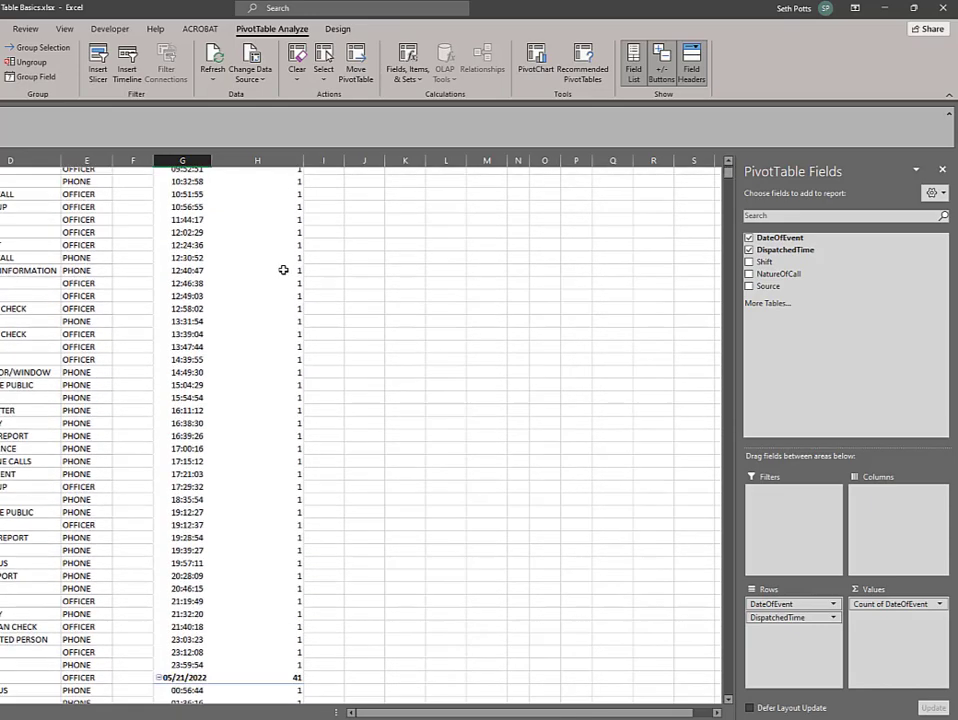
scroll(284, 270, up, 6)
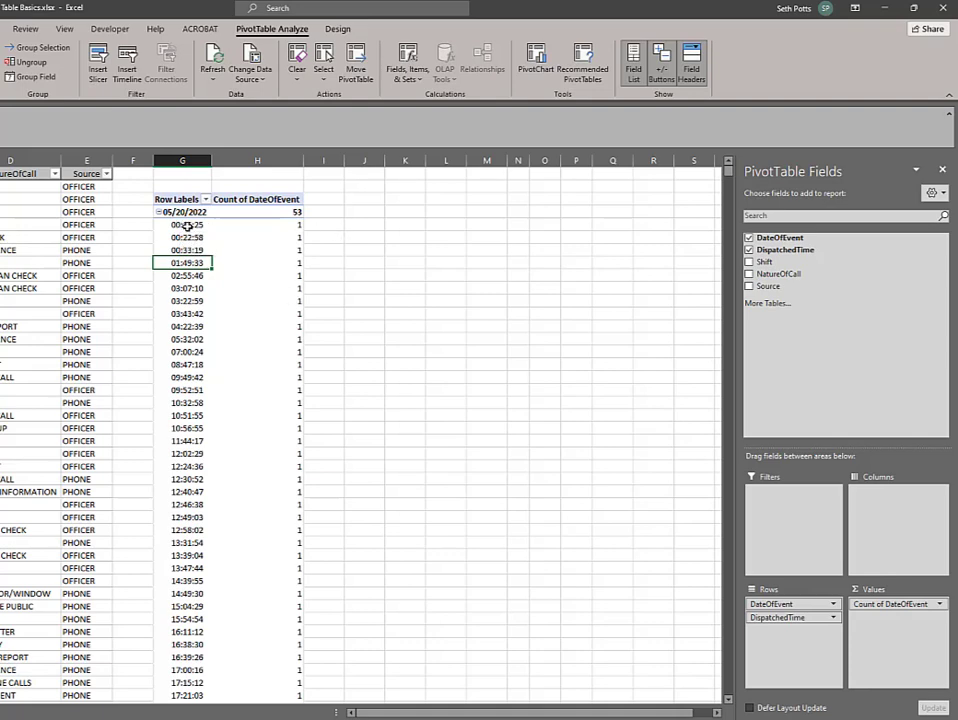
Group the pivot table's DispatchedTime rows by Hours only, with Months deselected
right_click(187, 226)
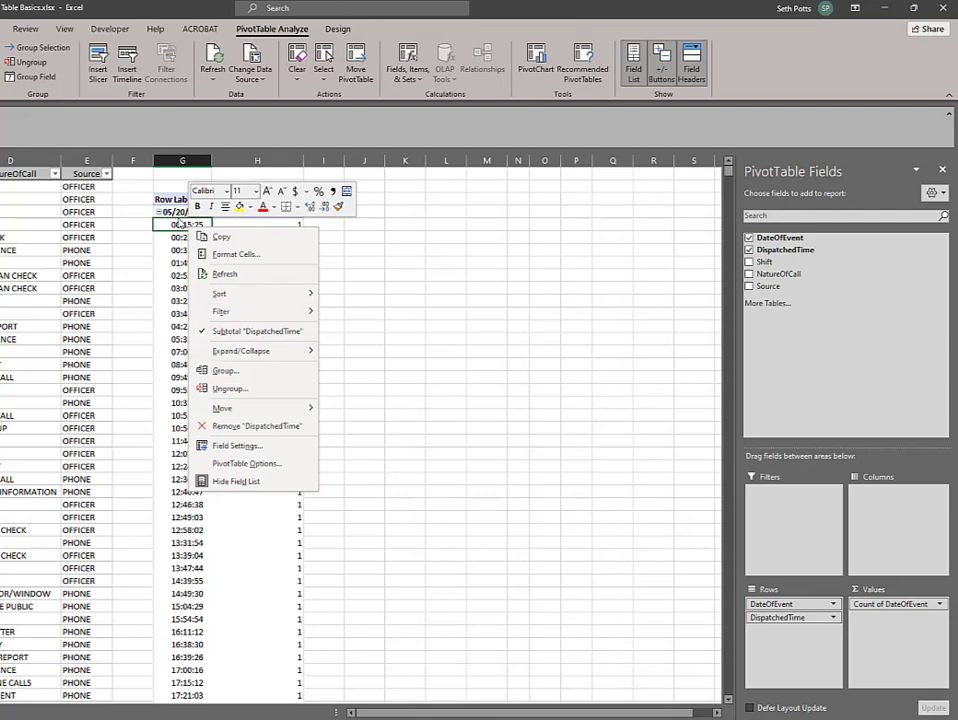
click(236, 373)
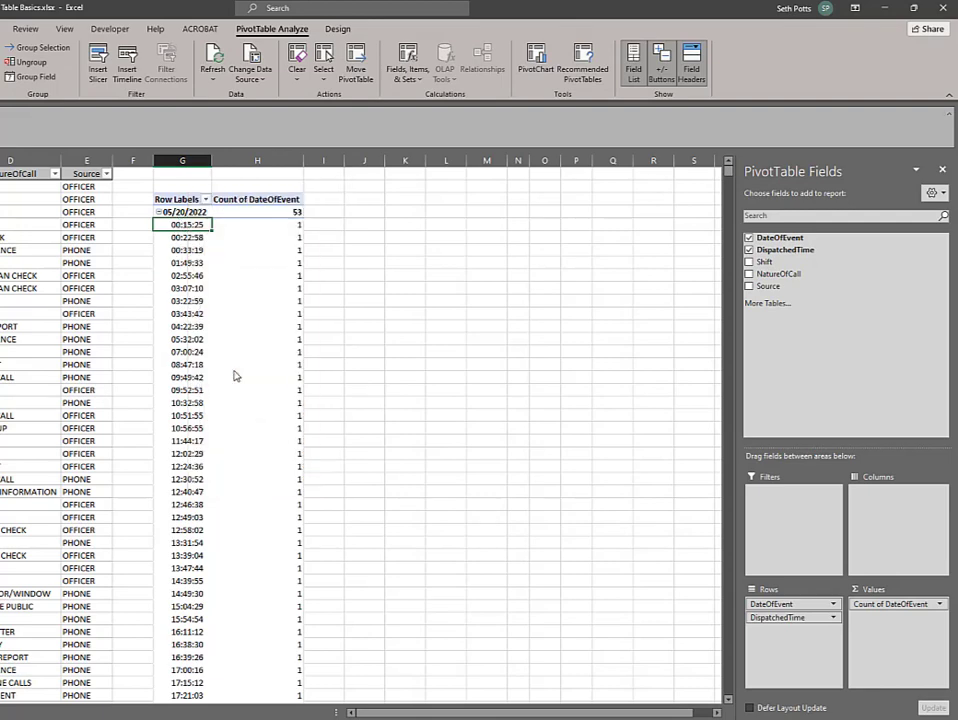
drag(218, 273, 371, 238)
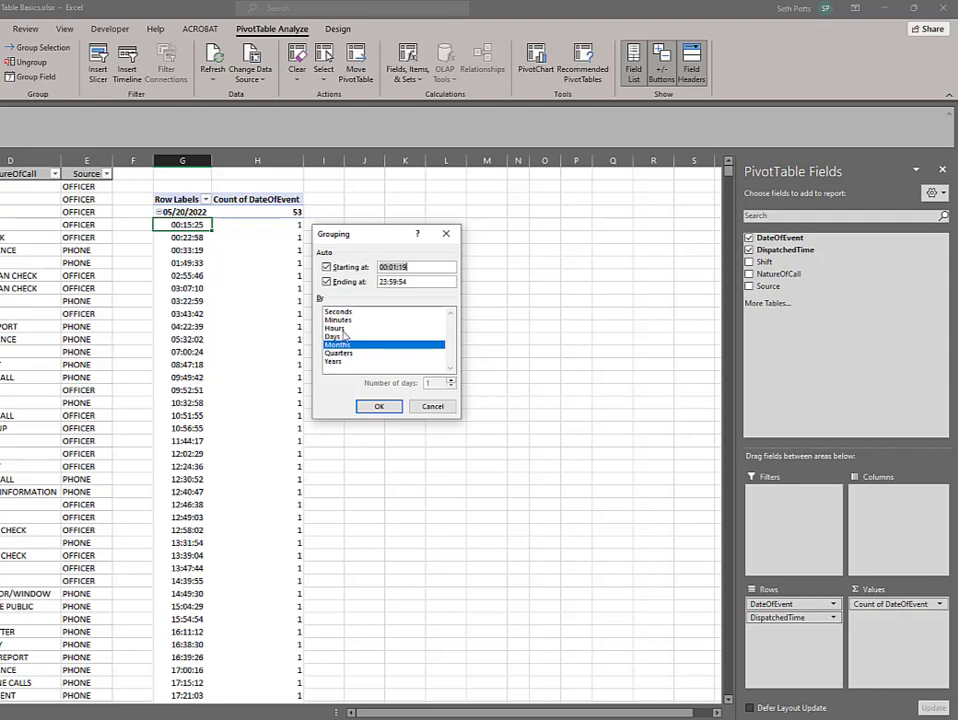
click(337, 330)
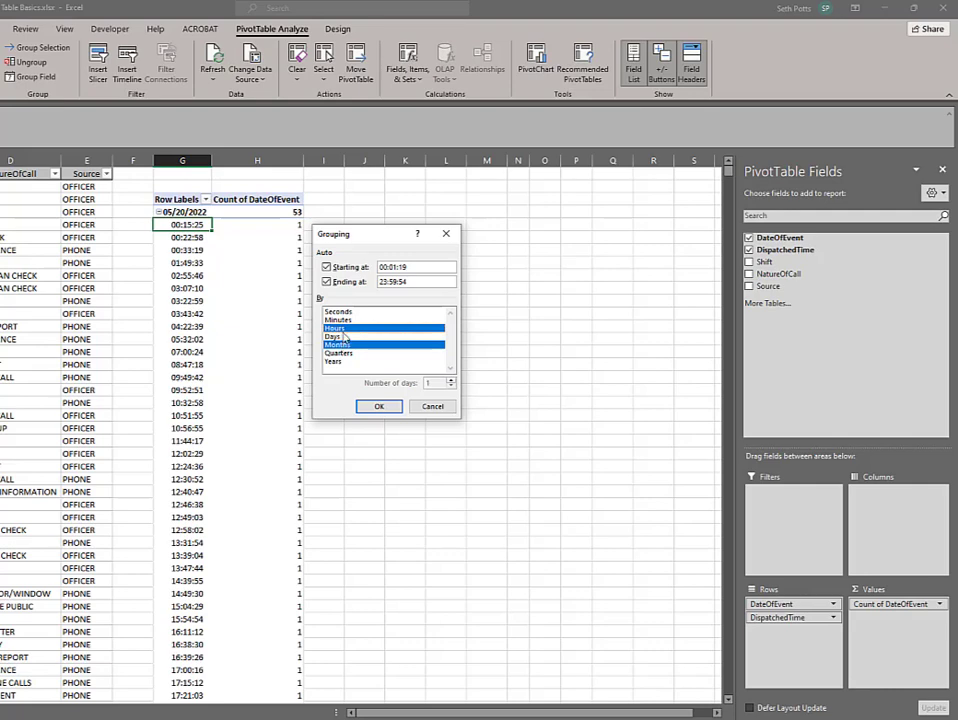
click(338, 344)
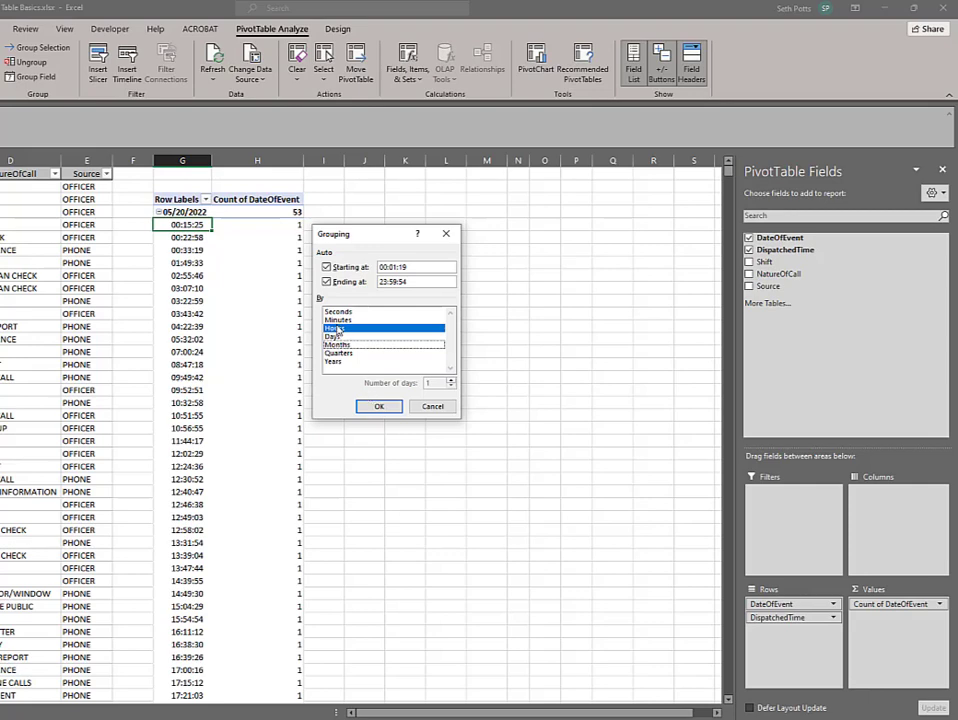
click(376, 406)
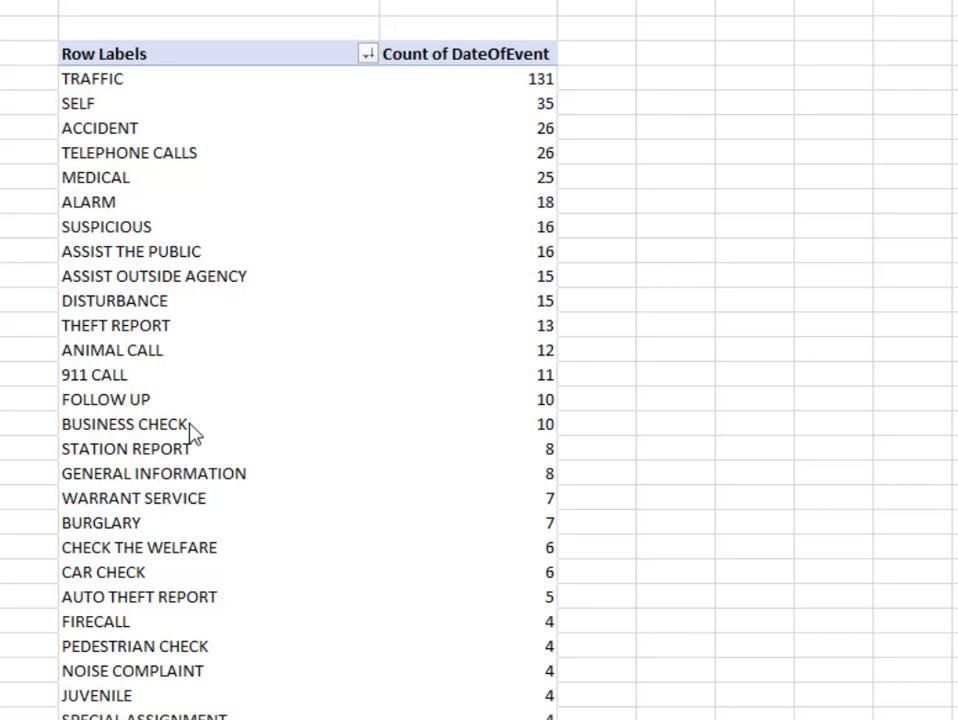
Group the call types from TRAFFIC through BUSINESS CHECK in the pivot table sorted by count
click(170, 88)
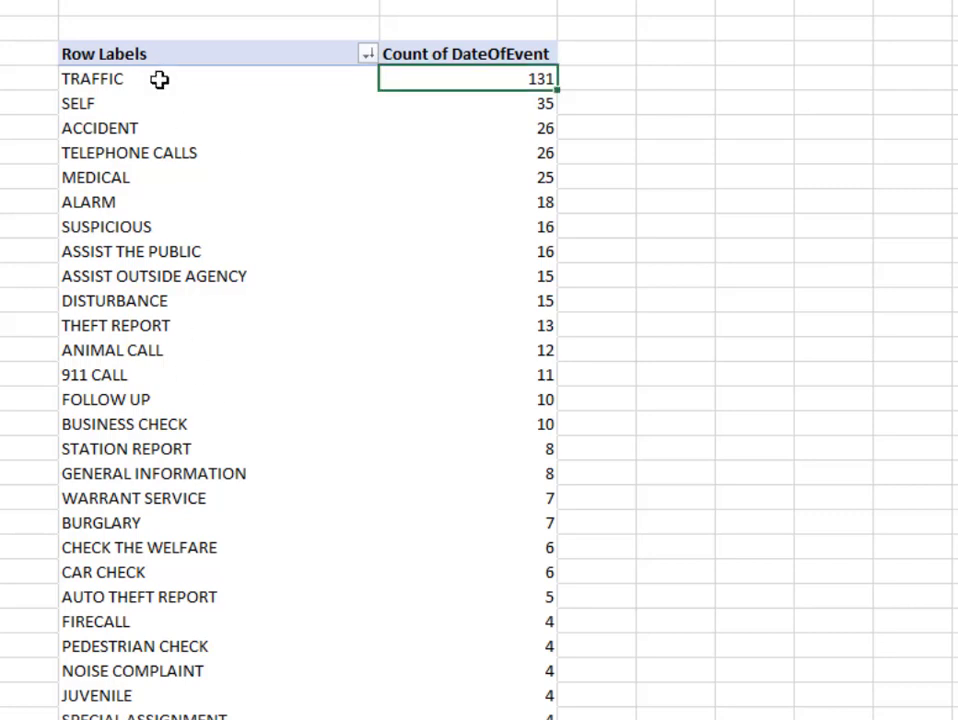
click(159, 79)
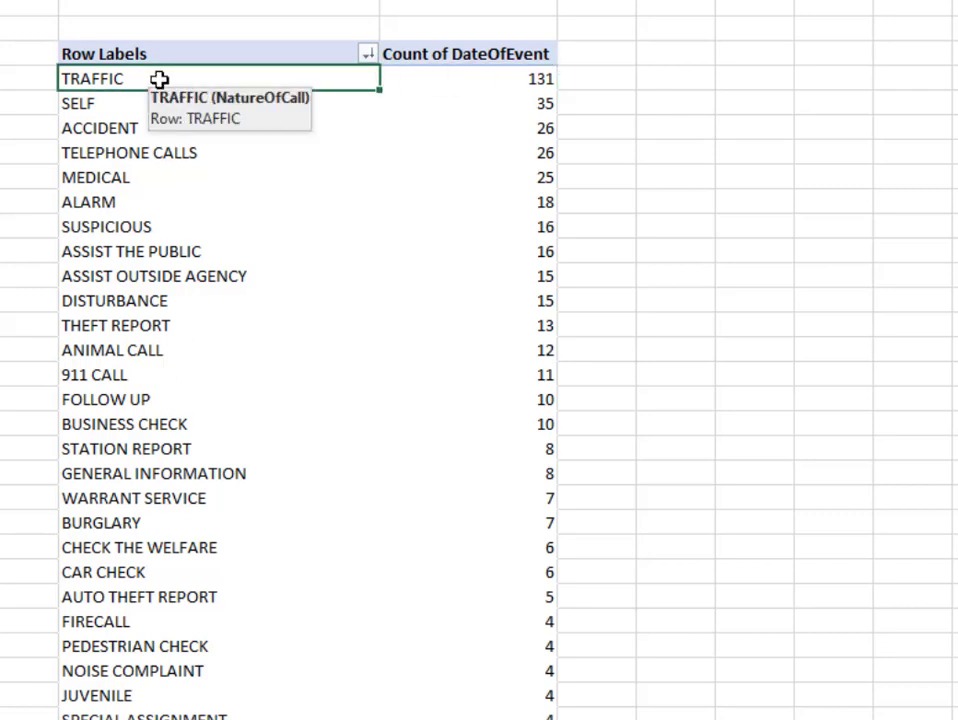
drag(159, 79, 182, 423)
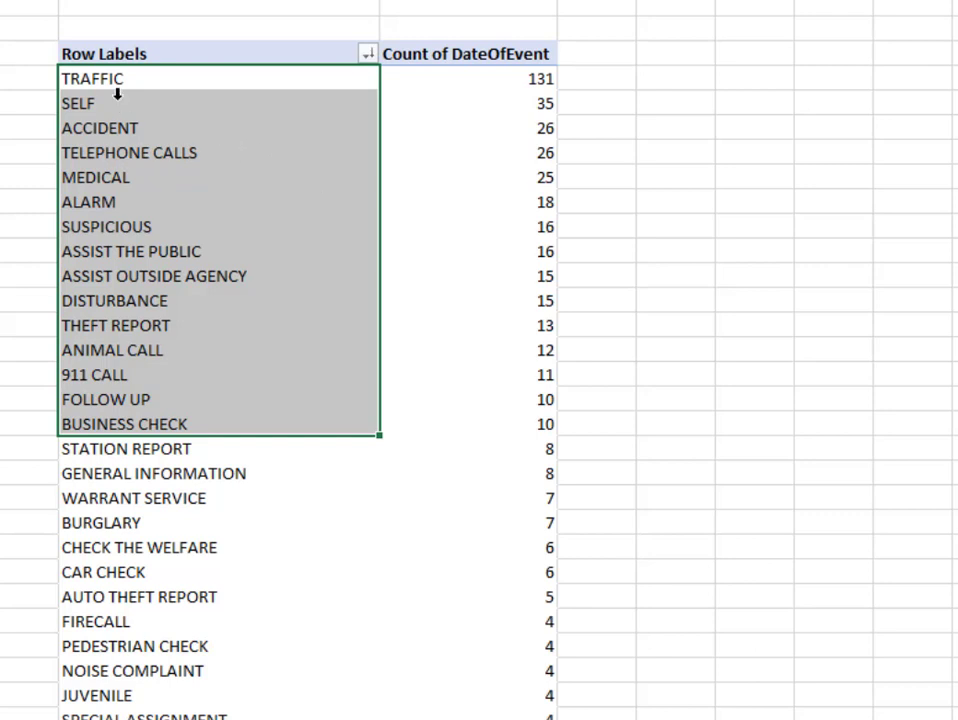
right_click(158, 296)
click(205, 545)
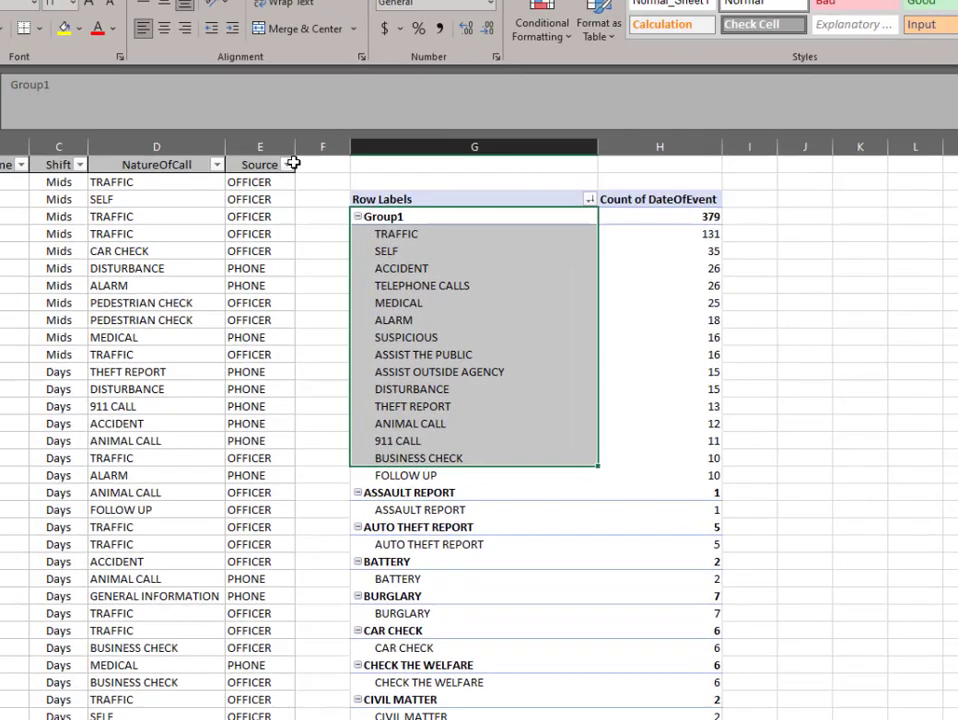
Rename the new group of call types as Top Calls
drag(154, 89, 5, 86)
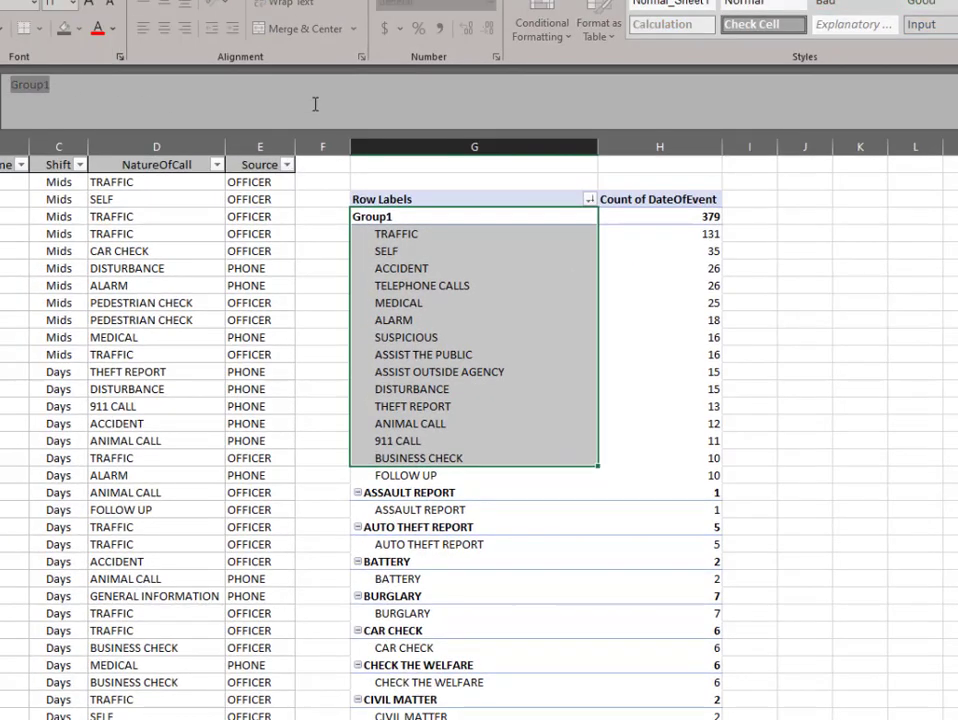
text(Top Calls)
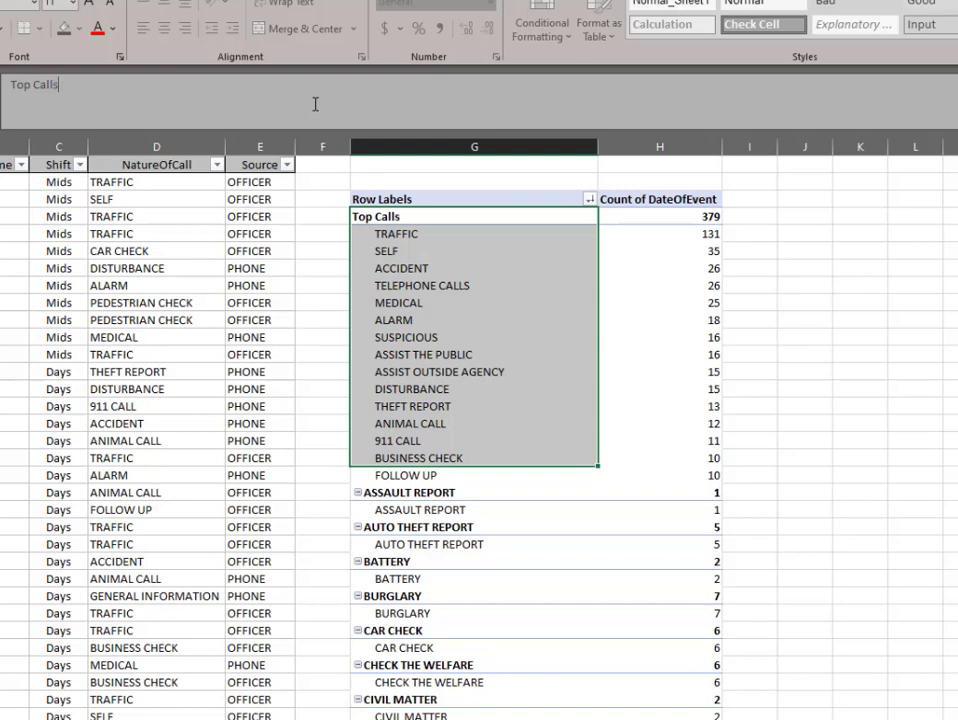
key(Return)
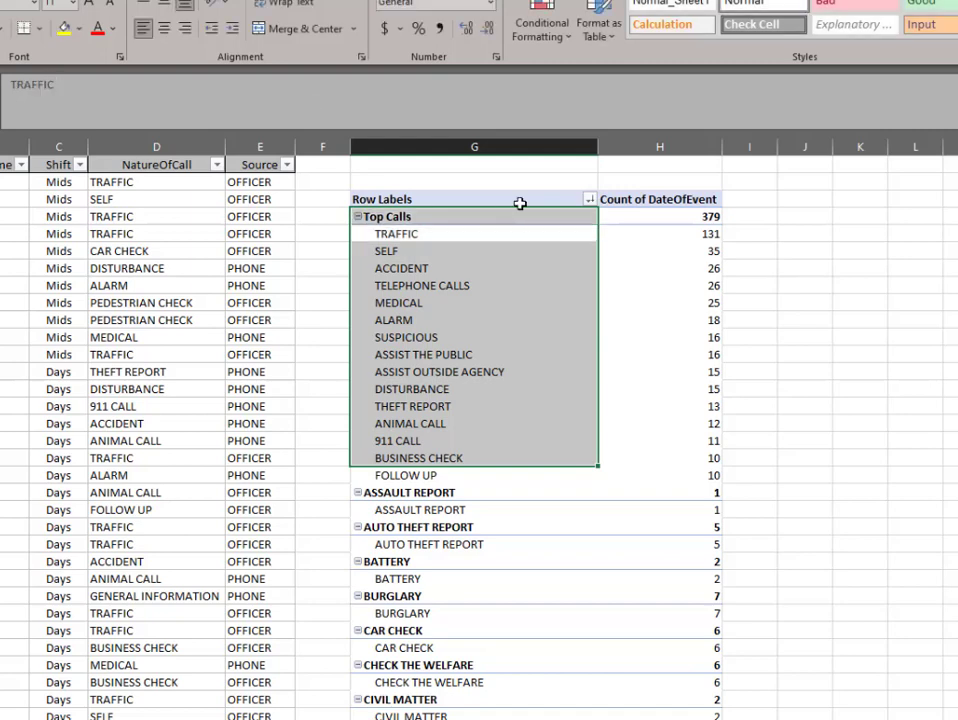
Collapse the Top Calls group in the pivot table and expand it again to view its call types
click(357, 216)
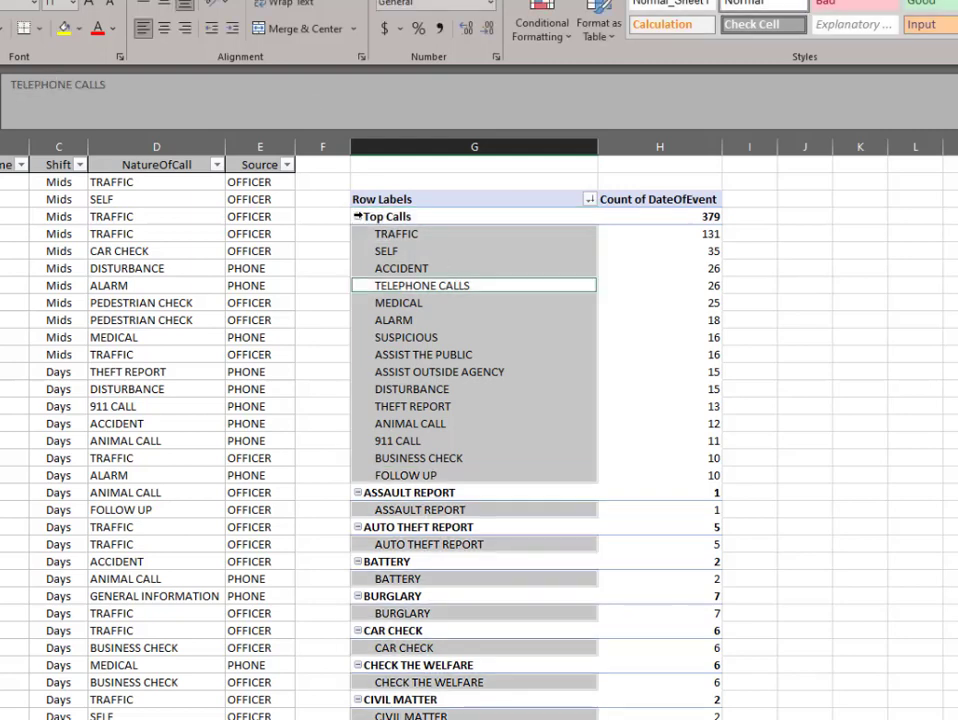
click(357, 216)
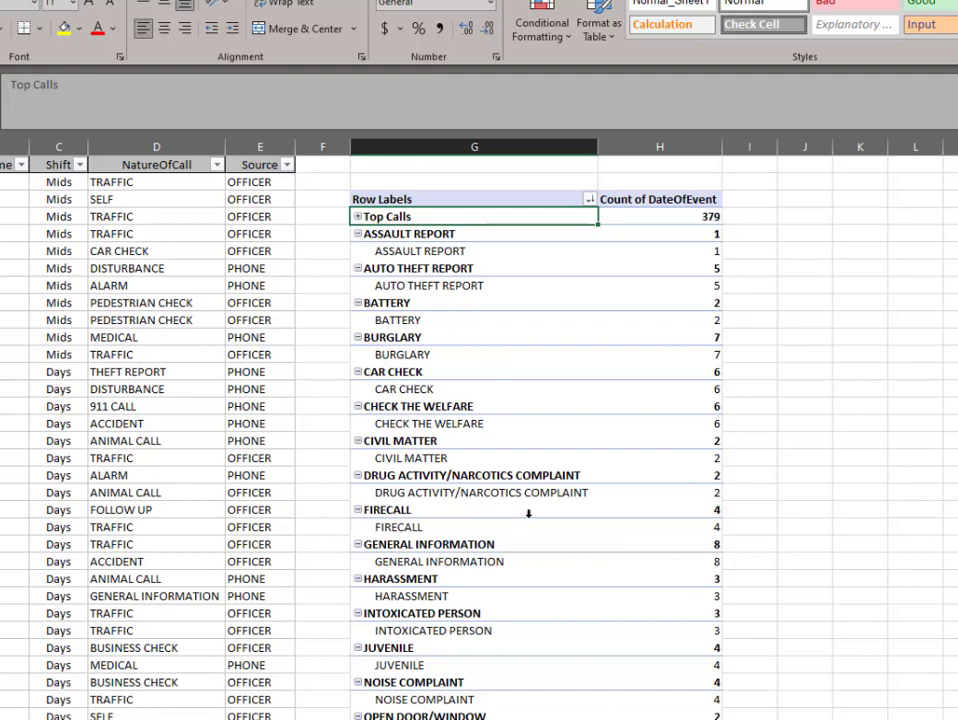
click(357, 216)
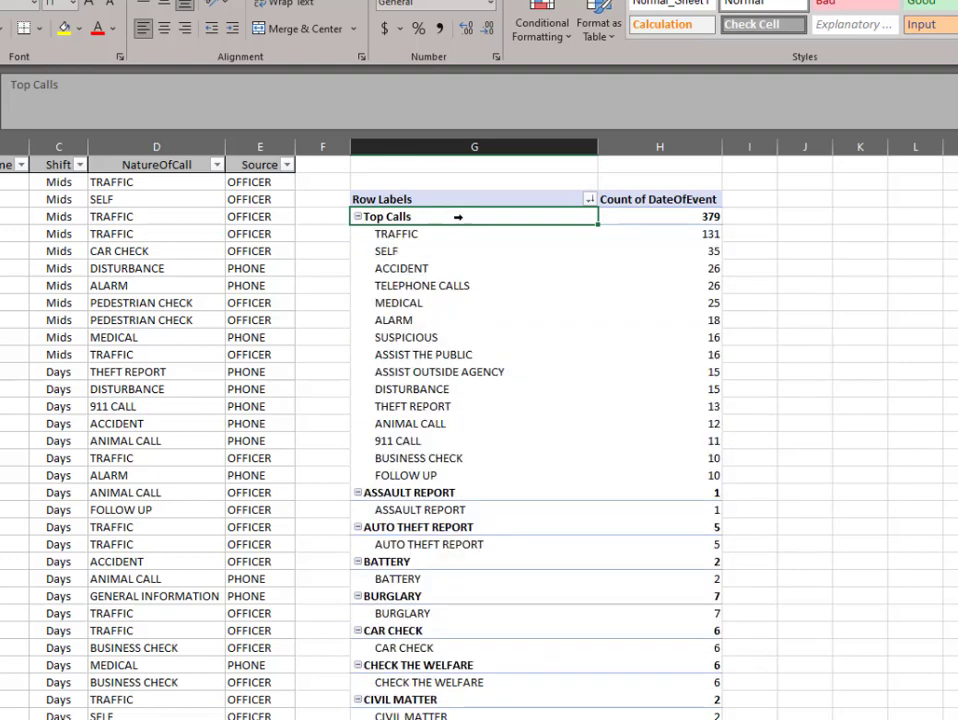